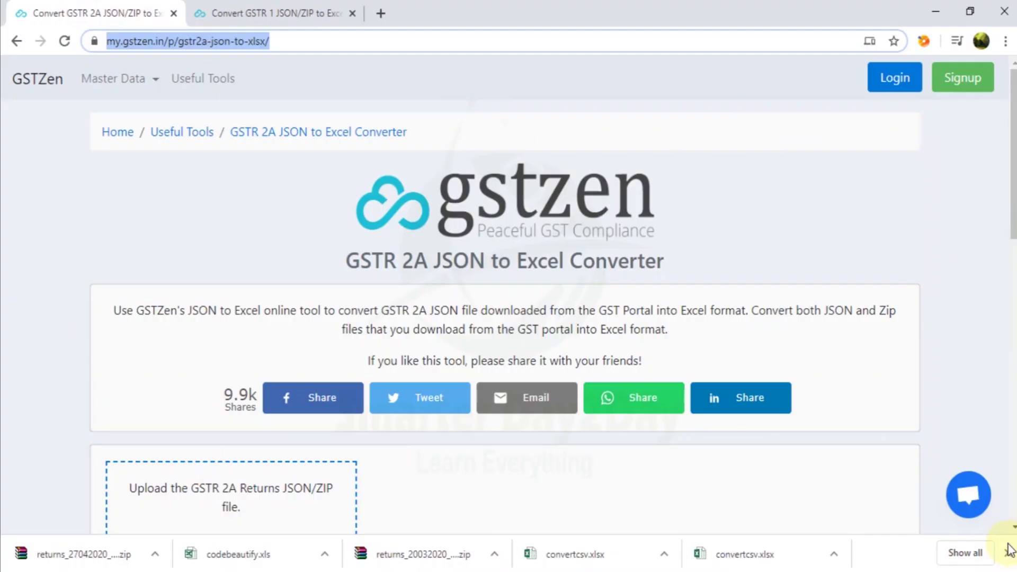
Step: Scroll the GSTR 2A converter page to its upload box and open the file chooser
{"action": "left_click_drag", "start_coordinate": [1012, 237], "coordinate": [1012, 294]}
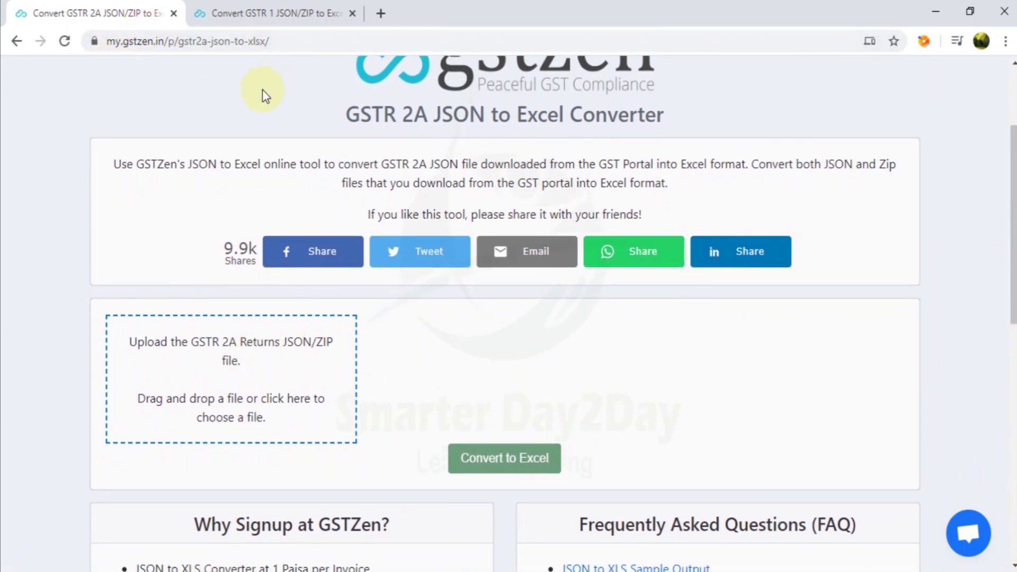
{"action": "left_click", "coordinate": [228, 387]}
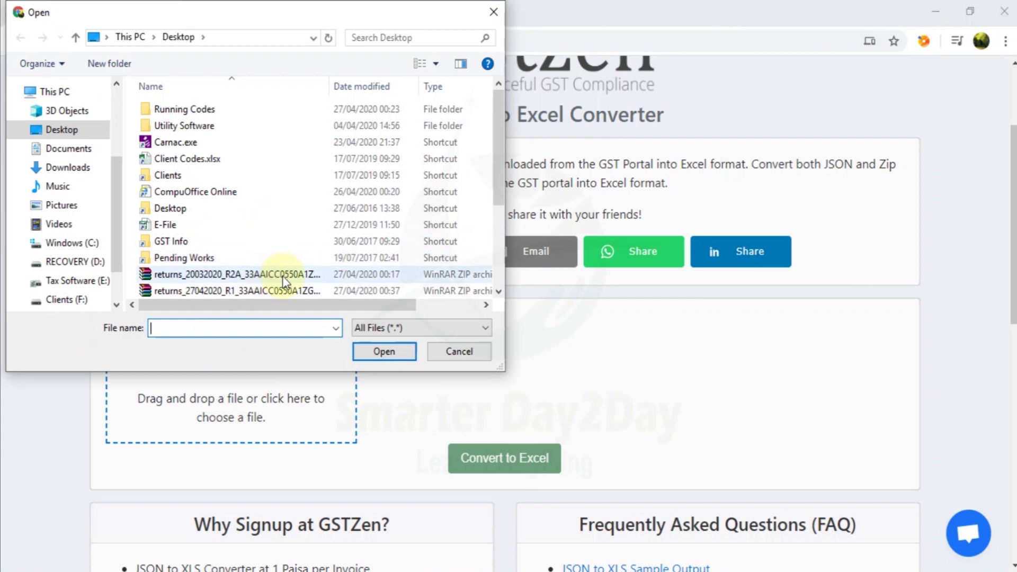
Step: Load the returns_20032020 ZIP from the Desktop and convert it to Excel
{"action": "double_click", "coordinate": [284, 276]}
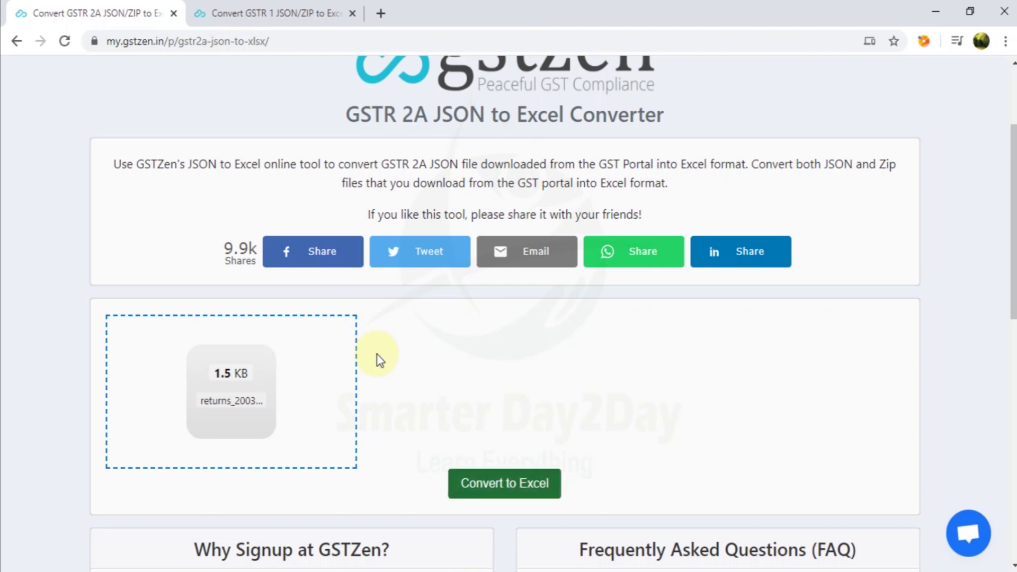
{"action": "left_click", "coordinate": [514, 493]}
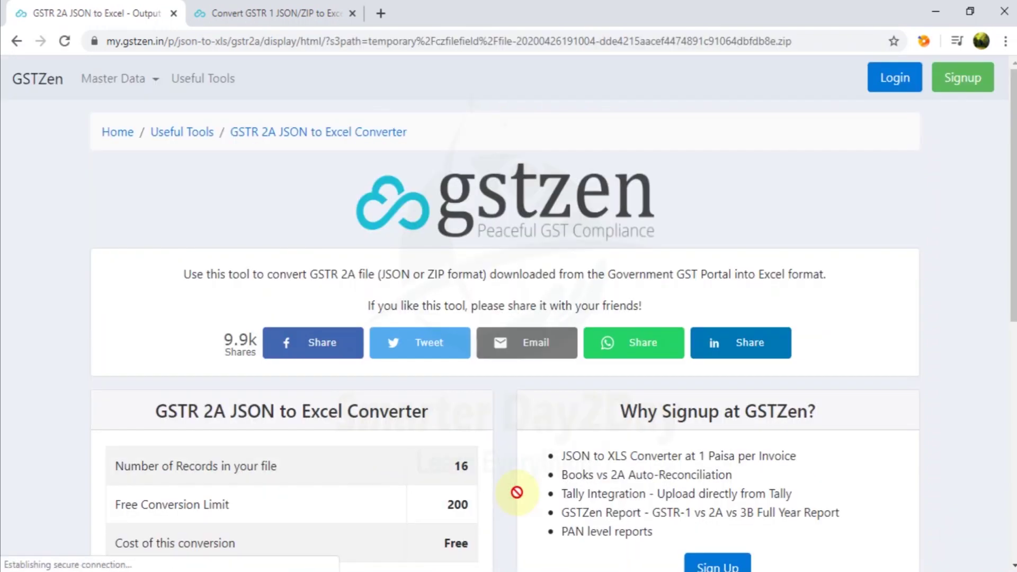
Step: Check the 16-record free conversion result and download the converted Excel workbook
{"action": "scroll", "coordinate": [516, 492], "scroll_direction": "down", "scroll_amount": 8}
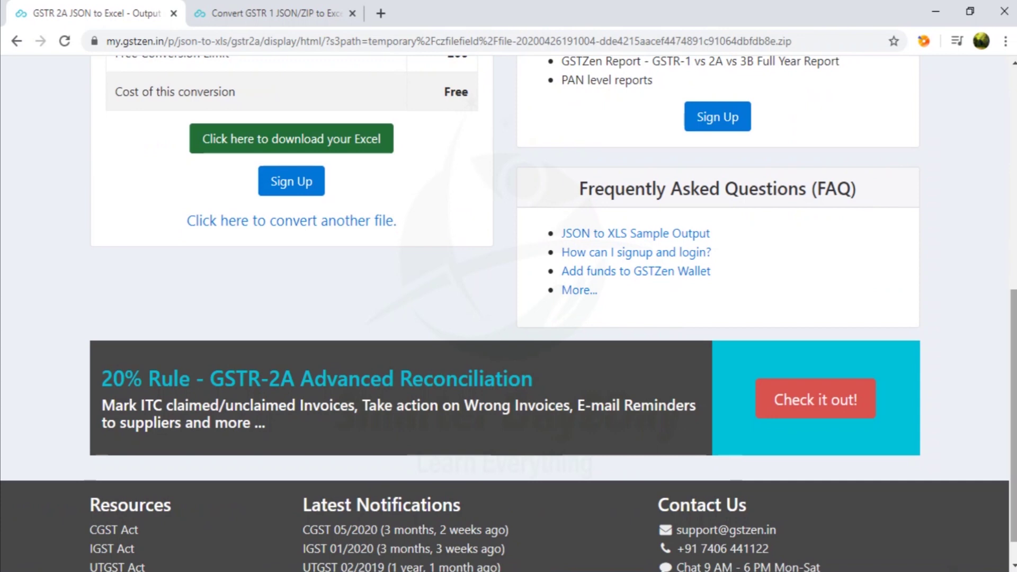
{"action": "scroll", "coordinate": [395, 201], "scroll_direction": "up", "scroll_amount": 3}
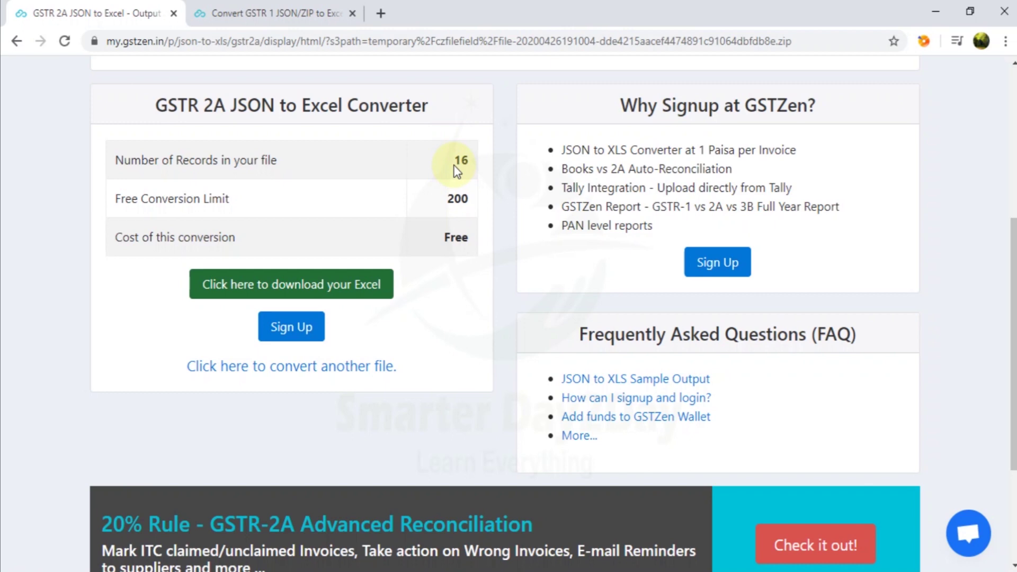
{"action": "left_click", "coordinate": [362, 293]}
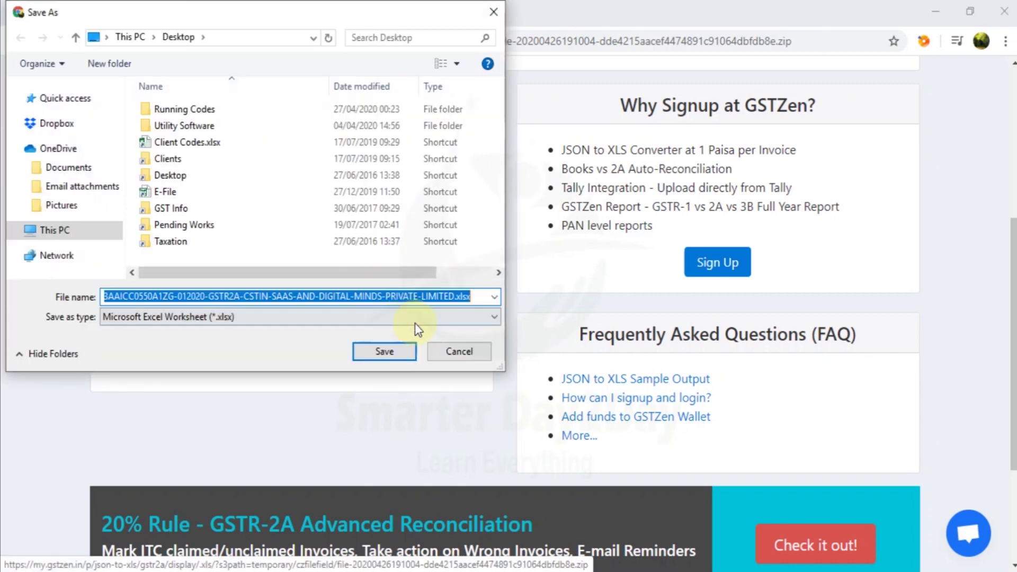
Step: Save the GSTR-2A .xlsx to the Desktop and open it from Chrome's download bar
{"action": "left_click", "coordinate": [384, 351]}
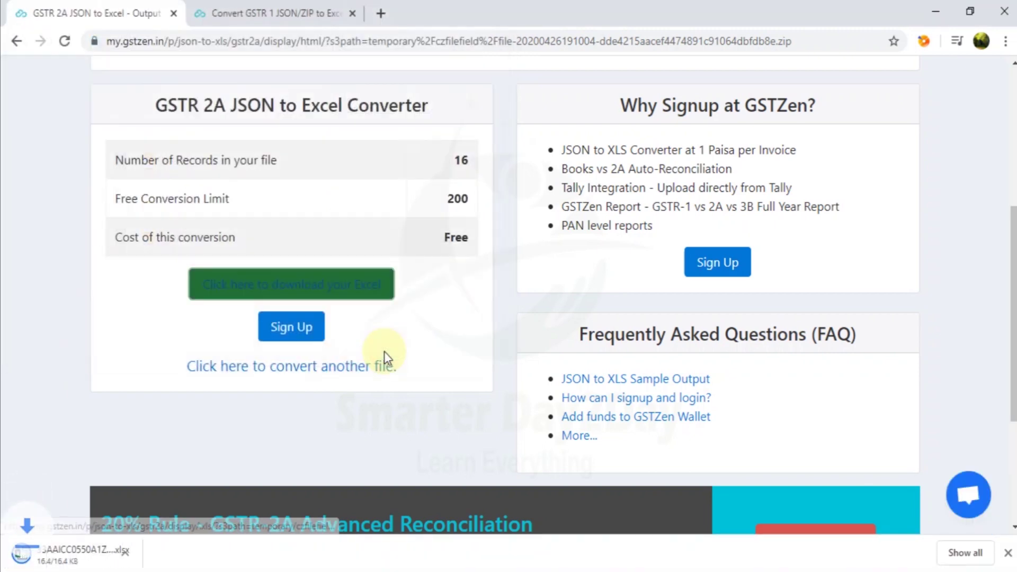
{"action": "left_click", "coordinate": [98, 565]}
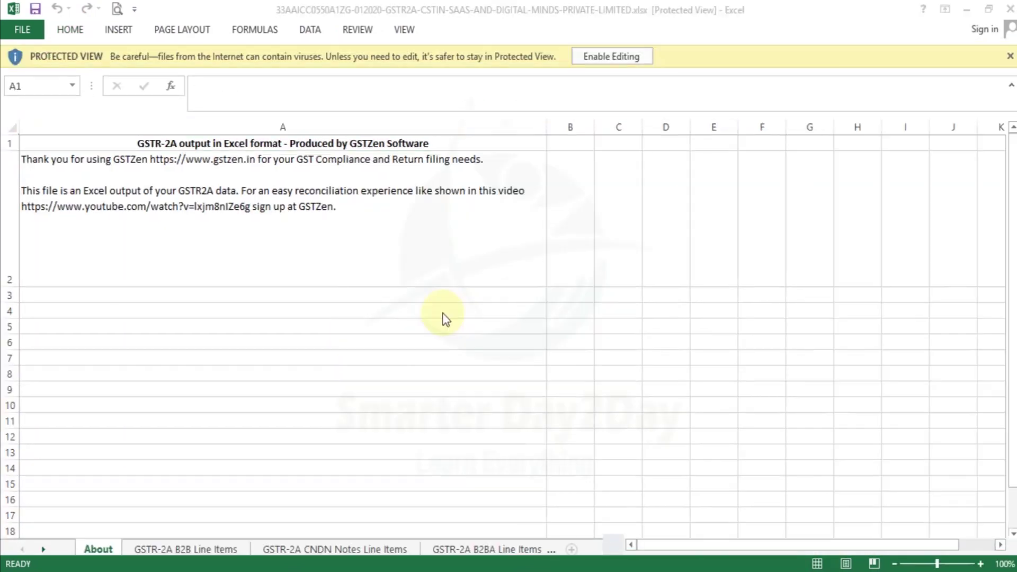
Step: Enable editing, go to the GSTR-2A B2B Line Items sheet, and autofit Supplier GSTIN column C
{"action": "left_click", "coordinate": [636, 57]}
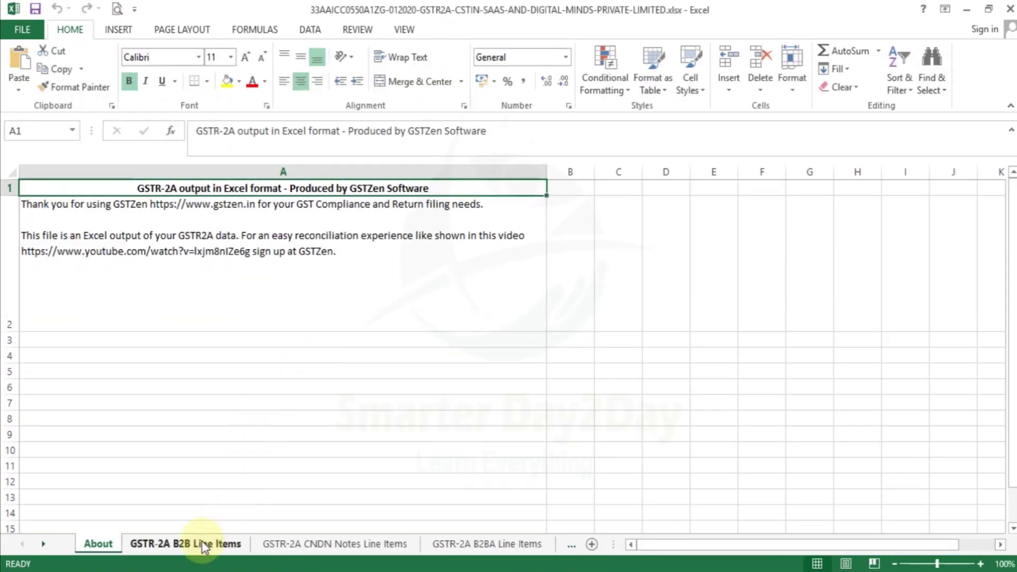
{"action": "left_click", "coordinate": [201, 544]}
{"action": "left_click", "coordinate": [329, 315]}
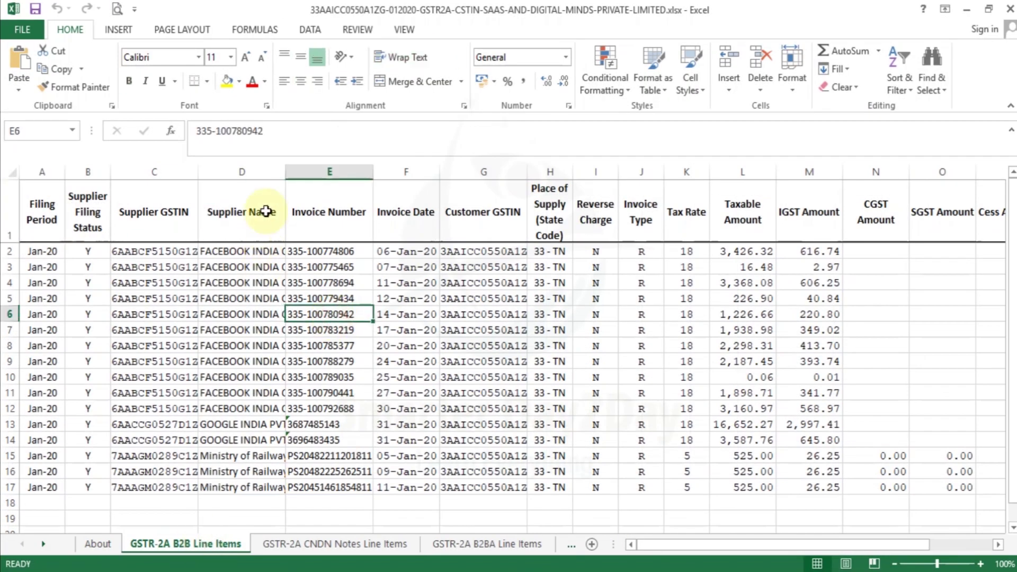
{"action": "double_click", "coordinate": [198, 169]}
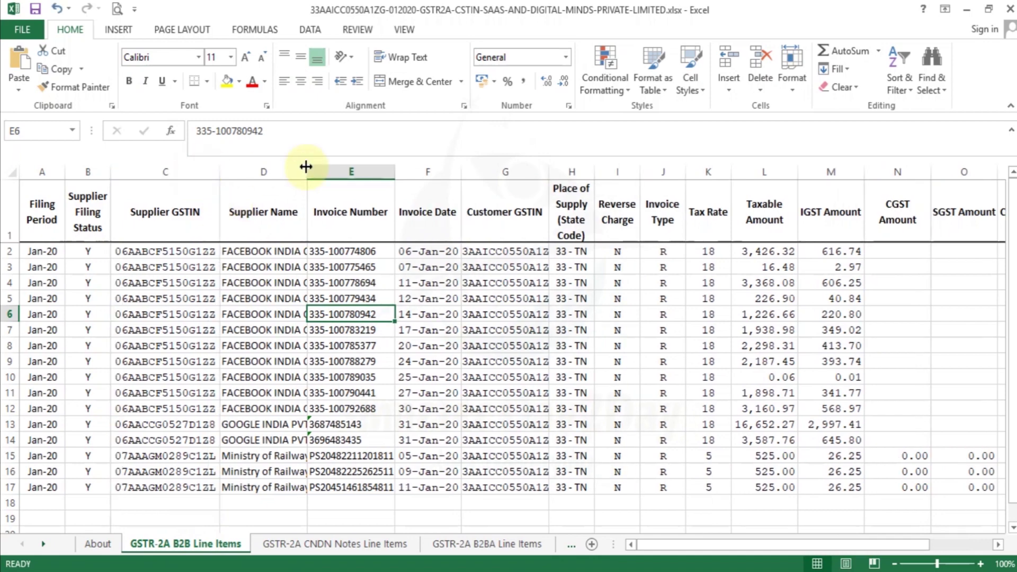
Step: Autofit columns D and E to show full supplier names and invoice numbers
{"action": "double_click", "coordinate": [306, 164]}
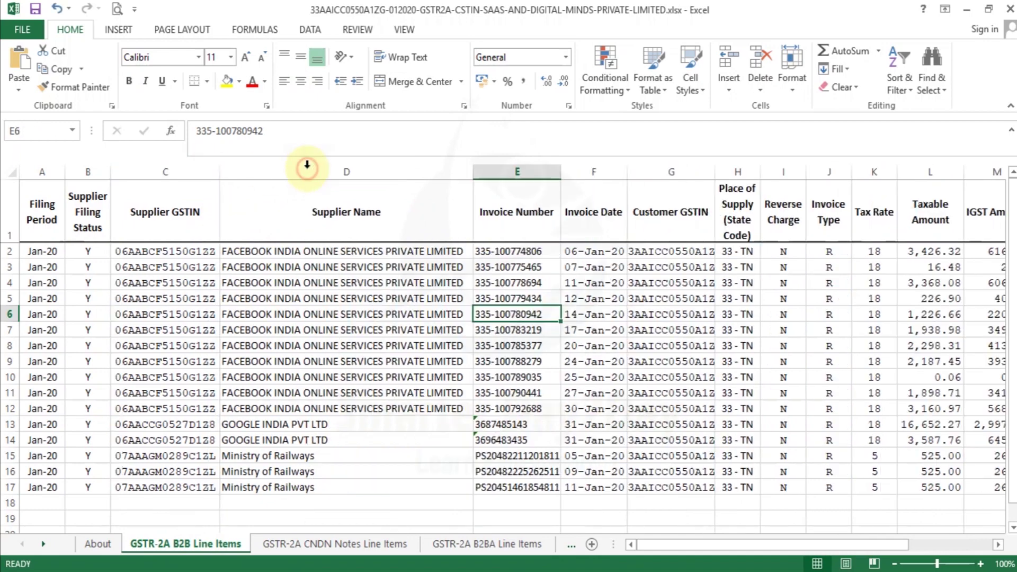
{"action": "left_click", "coordinate": [568, 169]}
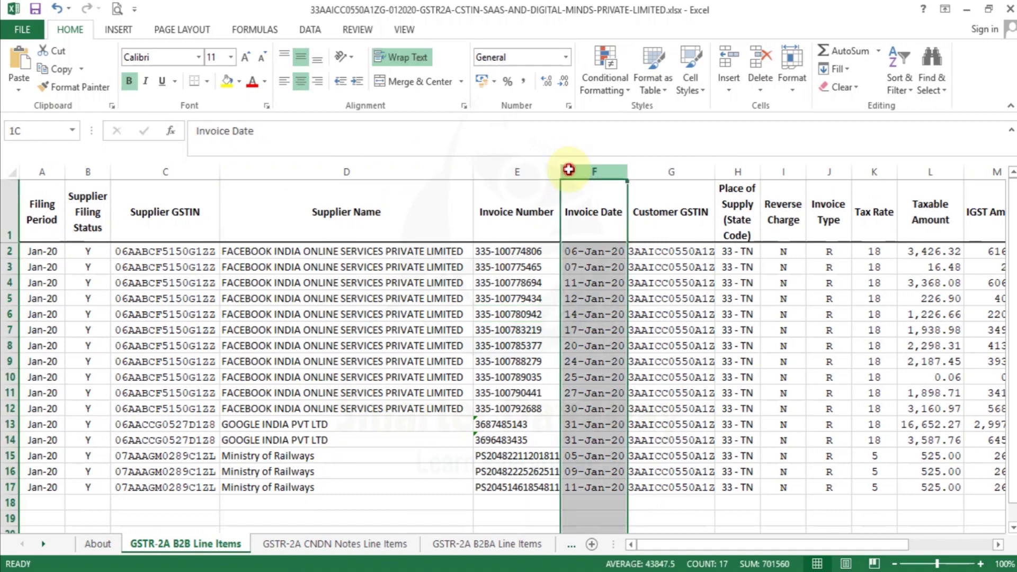
{"action": "double_click", "coordinate": [564, 171]}
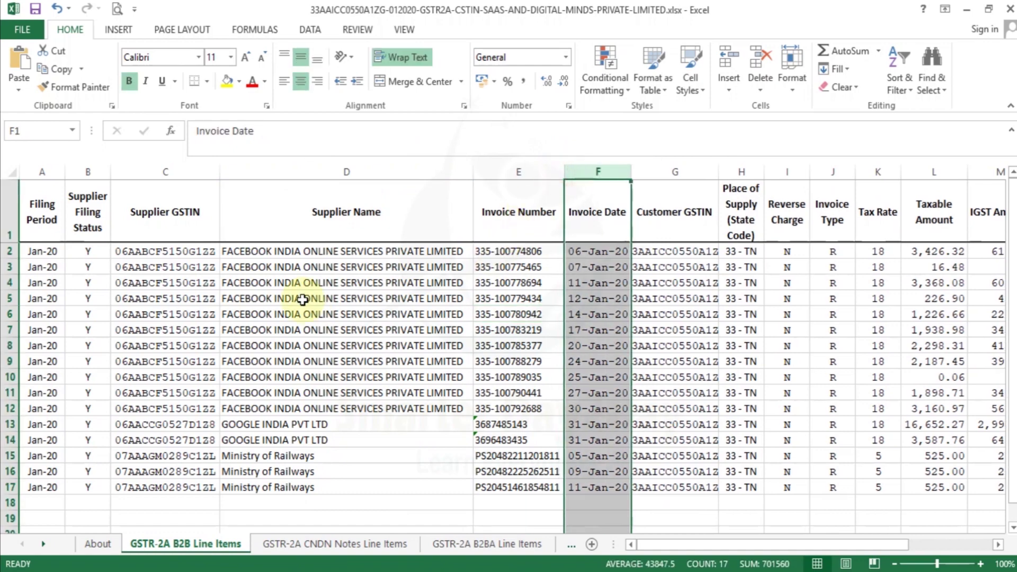
Step: Review the first data rows, then autofit column G for full customer GSTINs
{"action": "left_click", "coordinate": [303, 299]}
{"action": "key", "text": "Left"}
{"action": "key", "text": "Left"}
{"action": "key", "text": "Up"}
{"action": "key", "text": "Up"}
{"action": "key", "text": "Left"}
{"action": "key", "text": "Up"}
{"action": "key", "text": "Down"}
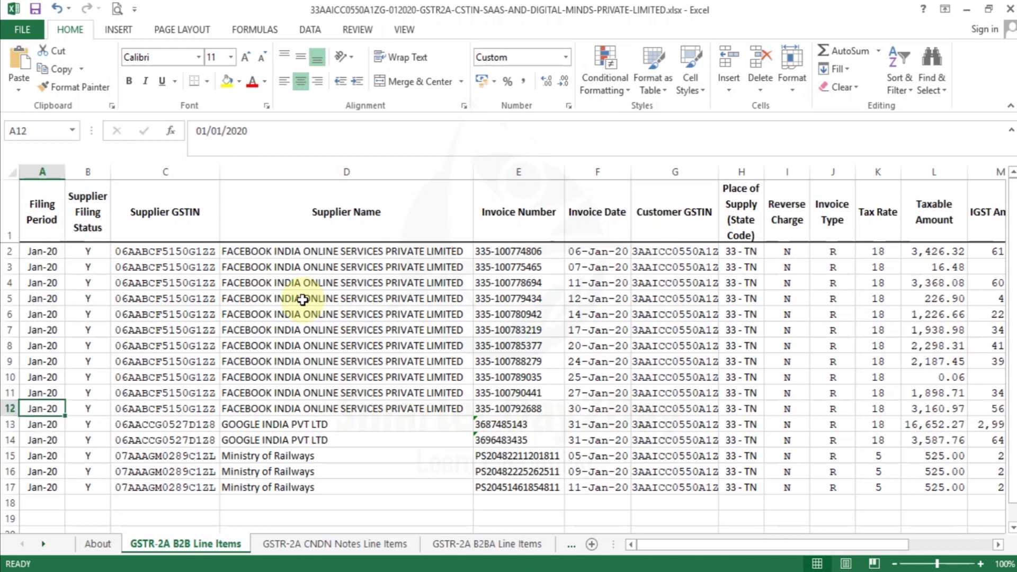
{"action": "key", "text": "Up"}
{"action": "key", "text": "Up"}
{"action": "key", "text": "Right"}
{"action": "key", "text": "Right"}
{"action": "key", "text": "Right"}
{"action": "key", "text": "Down"}
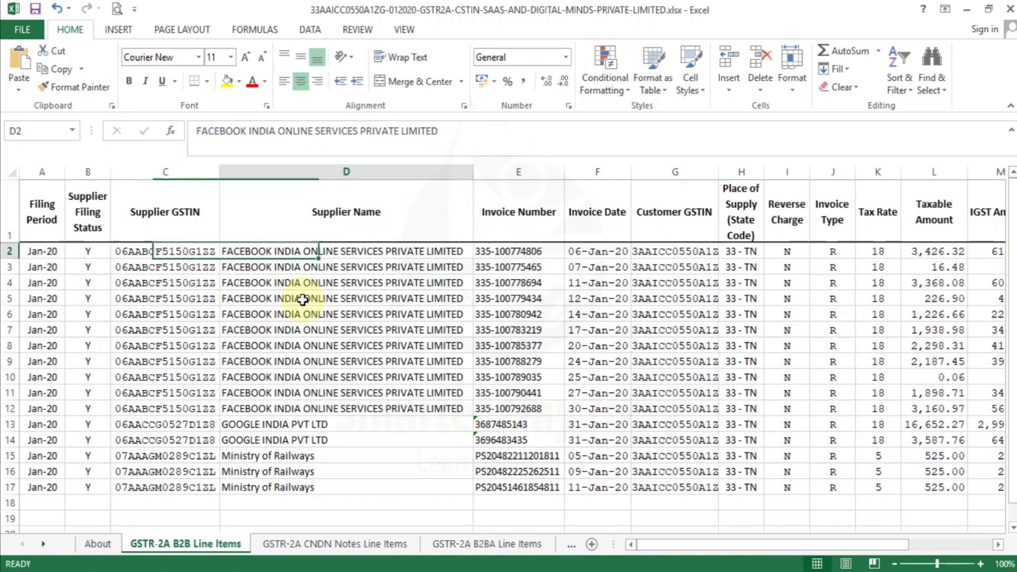
{"action": "key", "text": "Right"}
{"action": "key", "text": "Right"}
{"action": "key", "text": "Right"}
{"action": "key", "text": "Right"}
{"action": "key", "text": "Right"}
{"action": "key", "text": "Right"}
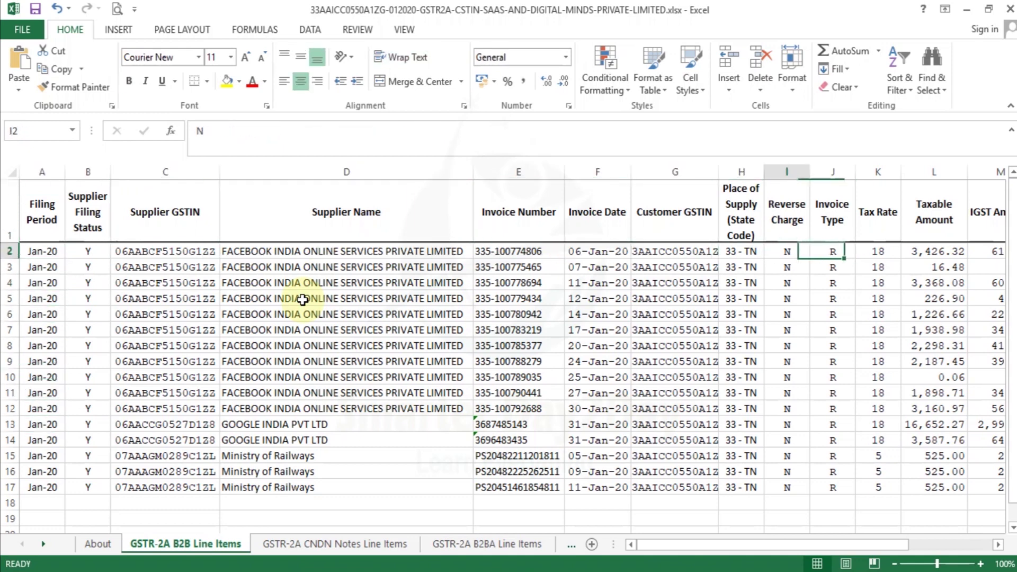
{"action": "key", "text": "Left"}
{"action": "key", "text": "Left"}
{"action": "key", "text": "Left"}
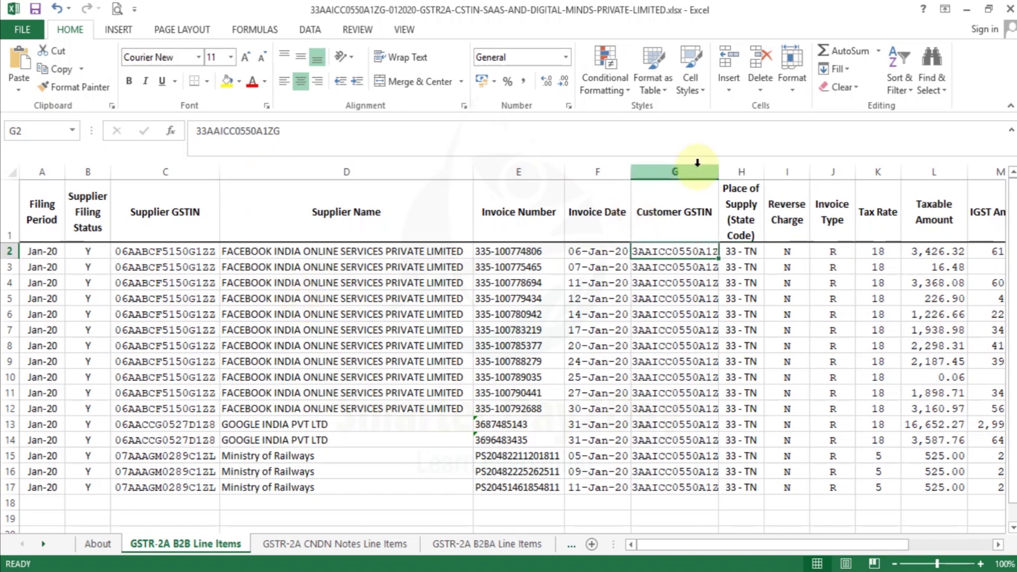
{"action": "double_click", "coordinate": [723, 177]}
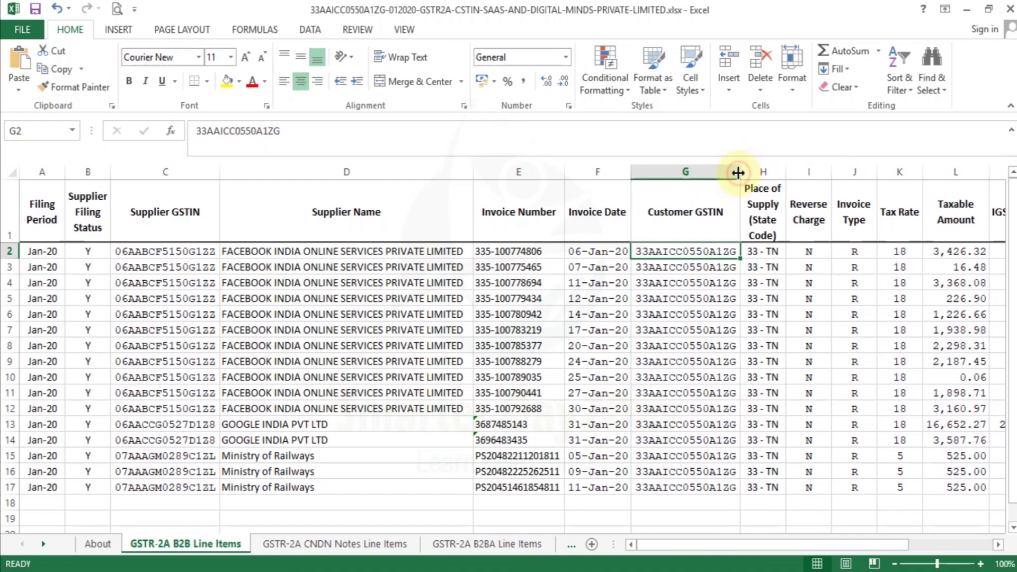
Step: Check GSTIN cells and the row 5 Total, then close the workbook and Excel
{"action": "left_click", "coordinate": [150, 283]}
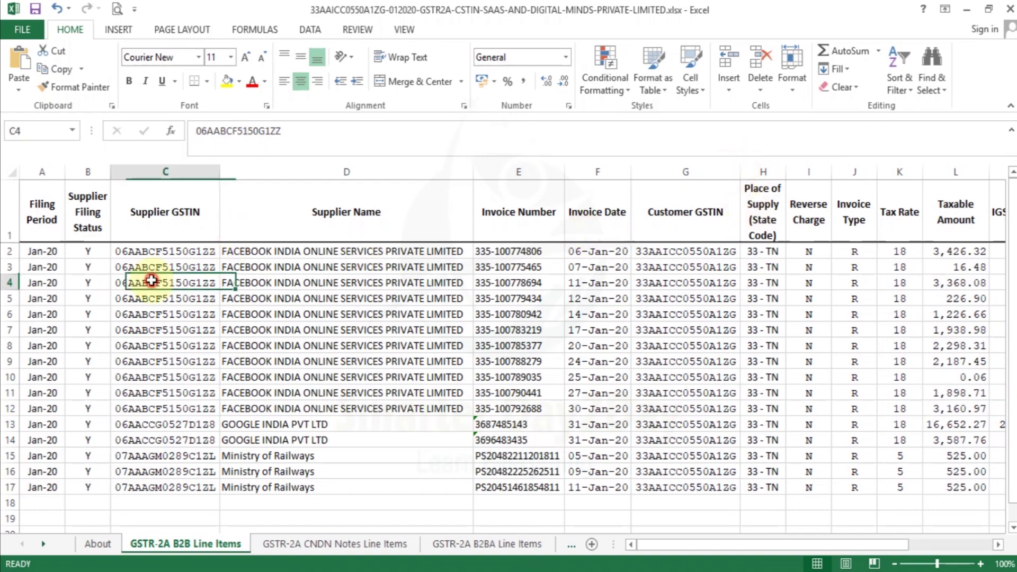
{"action": "left_click", "coordinate": [678, 296]}
{"action": "key", "text": "Right"}
{"action": "key", "text": "Right"}
{"action": "key", "text": "Right"}
{"action": "key", "text": "Right"}
{"action": "key", "text": "Right"}
{"action": "key", "text": "Right"}
{"action": "key", "text": "Right"}
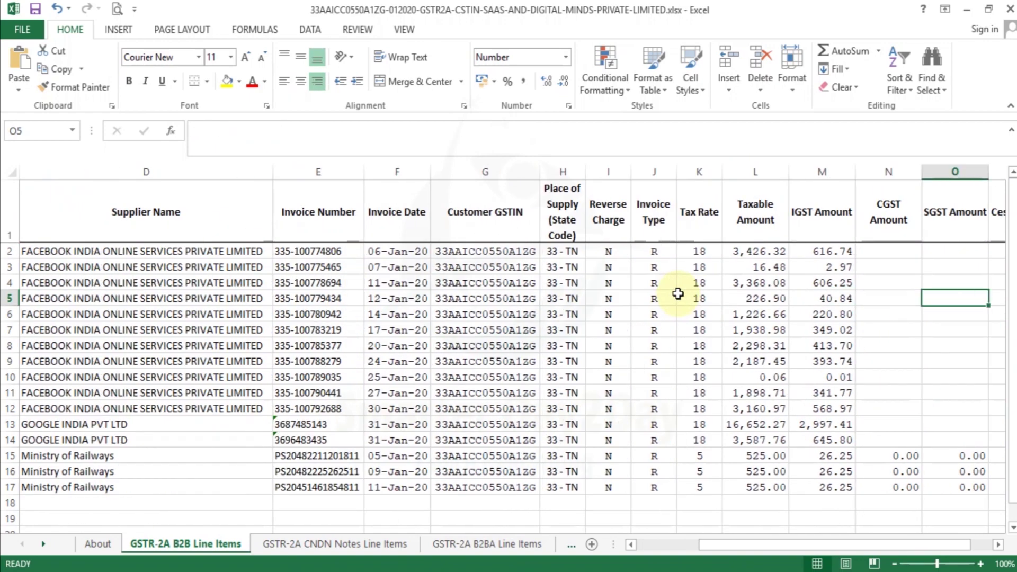
{"action": "key", "text": "Right"}
{"action": "key", "text": "Right"}
{"action": "key", "text": "Right"}
{"action": "key", "text": "Right"}
{"action": "key", "text": "Right"}
{"action": "key", "text": "Right"}
{"action": "key", "text": "Right"}
{"action": "key", "text": "Right"}
{"action": "key", "text": "Right"}
{"action": "key", "text": "Right"}
{"action": "key", "text": "Right"}
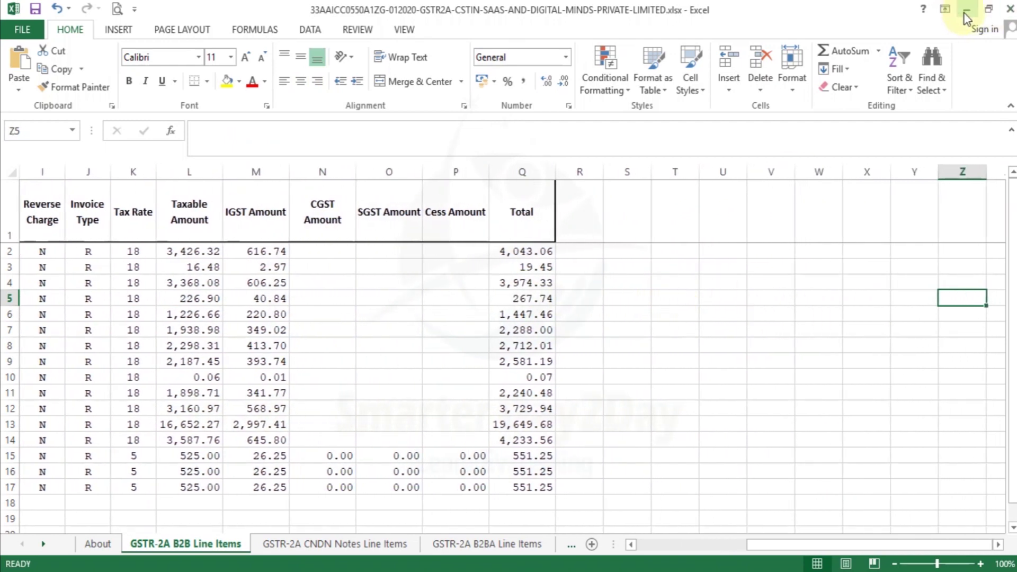
{"action": "left_click", "coordinate": [1010, 9]}
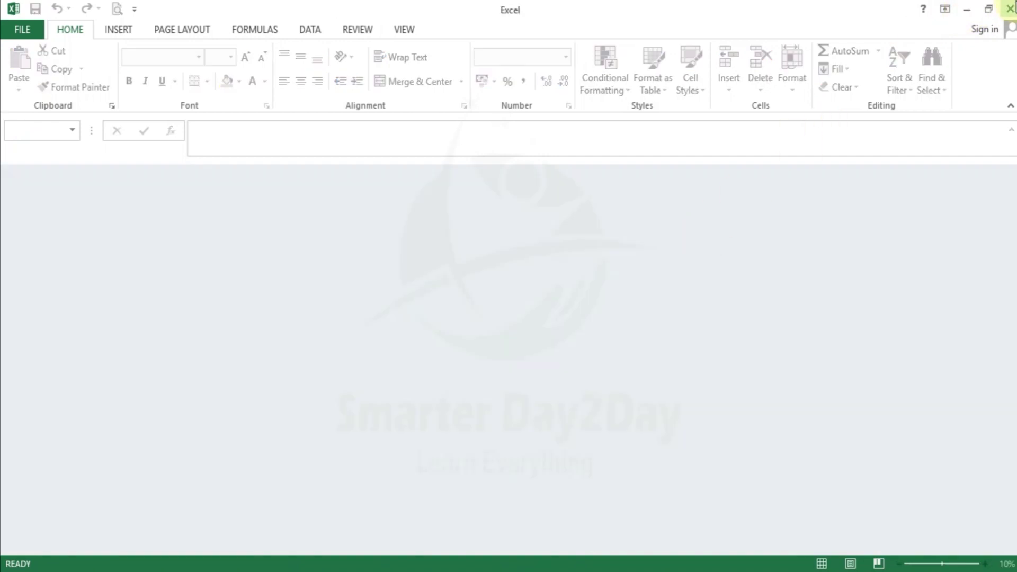
{"action": "left_click", "coordinate": [1010, 9]}
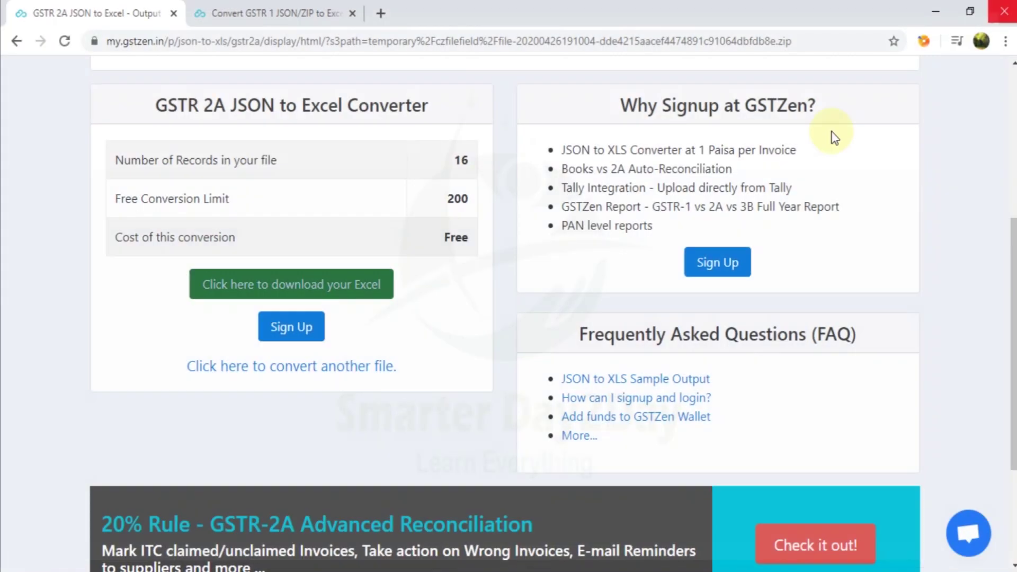
Step: On the Convert GSTR 1 tab, upload the 0.8 KB GSTR-1 returns zip and convert it
{"action": "left_click", "coordinate": [261, 7]}
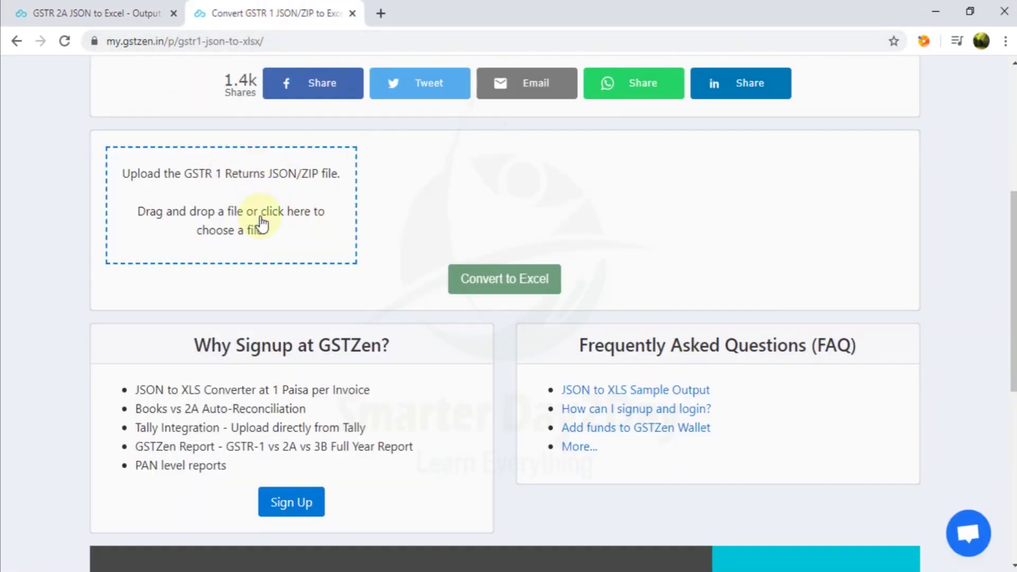
{"action": "left_click", "coordinate": [264, 194]}
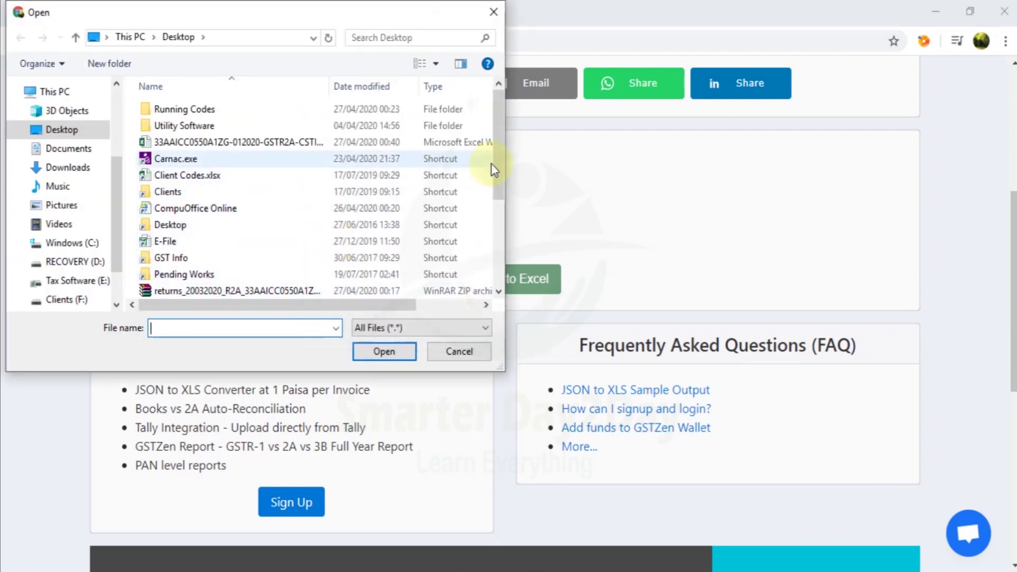
{"action": "left_click_drag", "start_coordinate": [500, 161], "coordinate": [500, 190]}
{"action": "left_click", "coordinate": [254, 253]}
{"action": "double_click", "coordinate": [254, 251]}
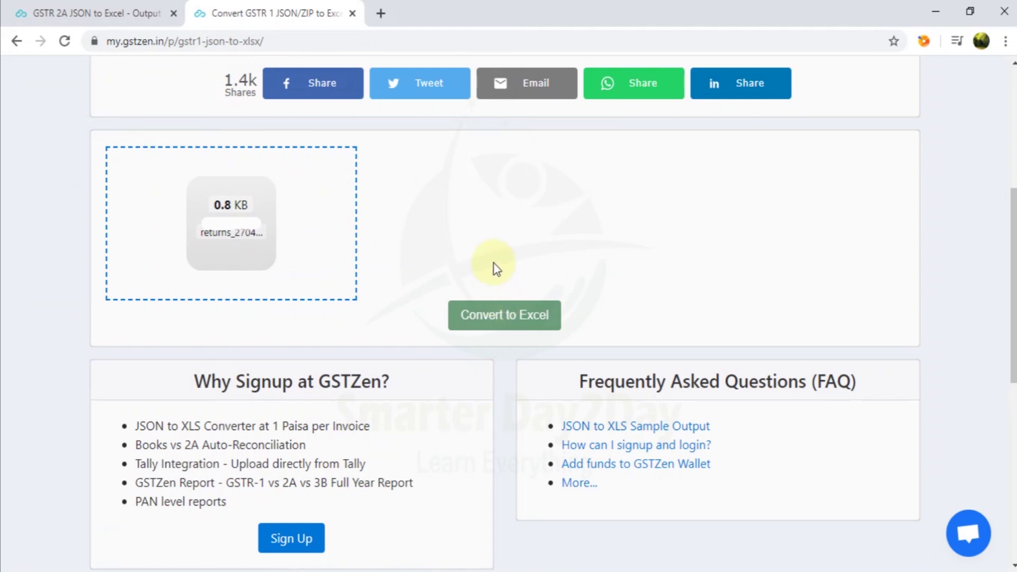
{"action": "left_click", "coordinate": [509, 317]}
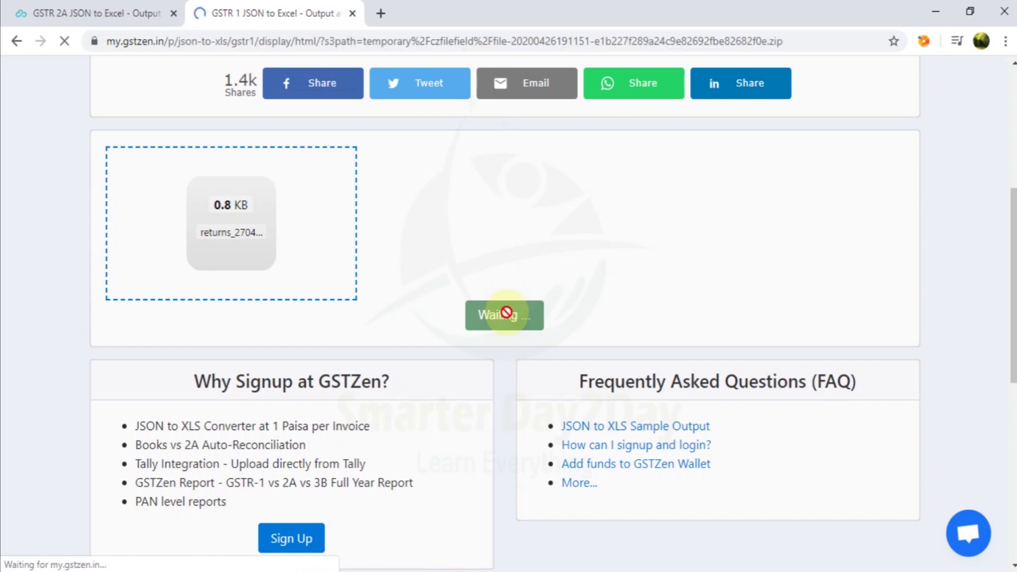
Step: Download and save the 7-record GSTR-1 Excel workbook, then open it in Excel
{"action": "scroll", "coordinate": [1000, 333], "scroll_direction": "down", "scroll_amount": 4}
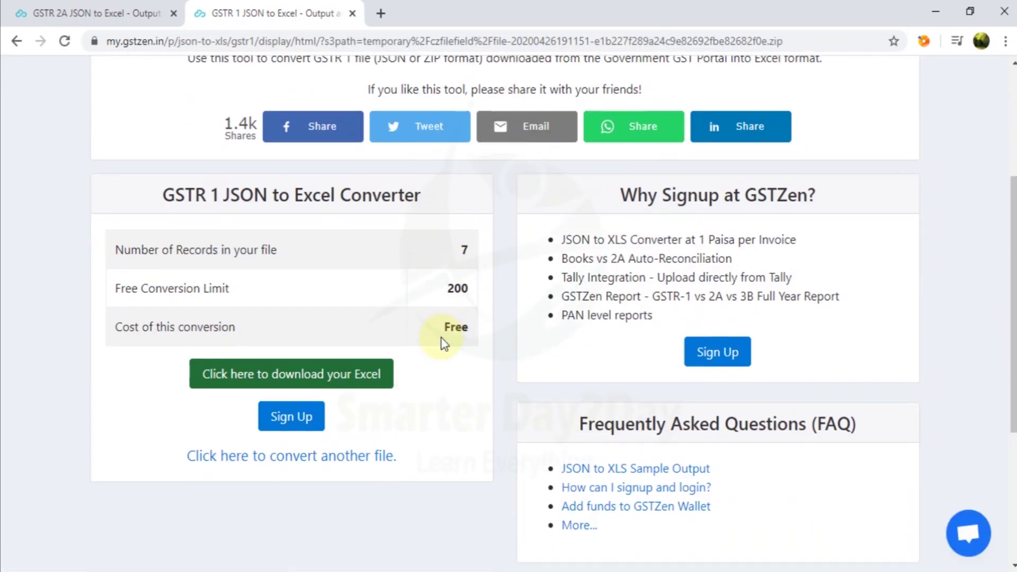
{"action": "left_click", "coordinate": [311, 379]}
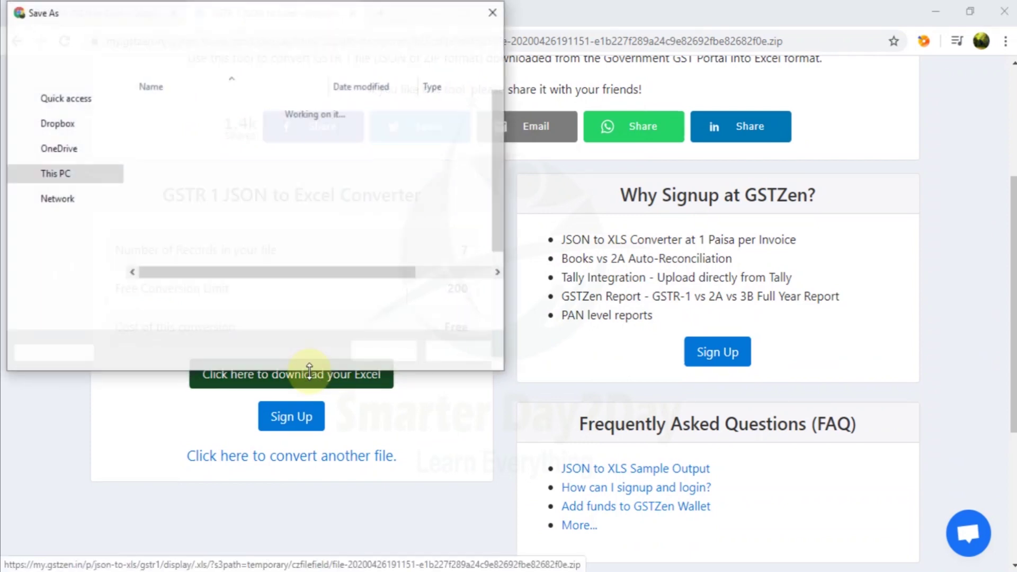
{"action": "left_click", "coordinate": [406, 351]}
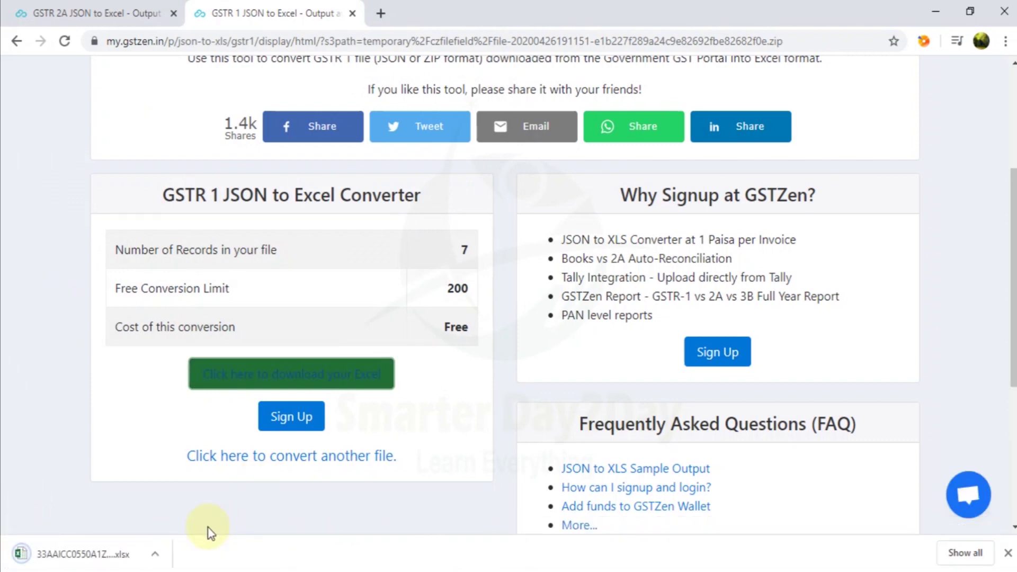
{"action": "left_click", "coordinate": [93, 555]}
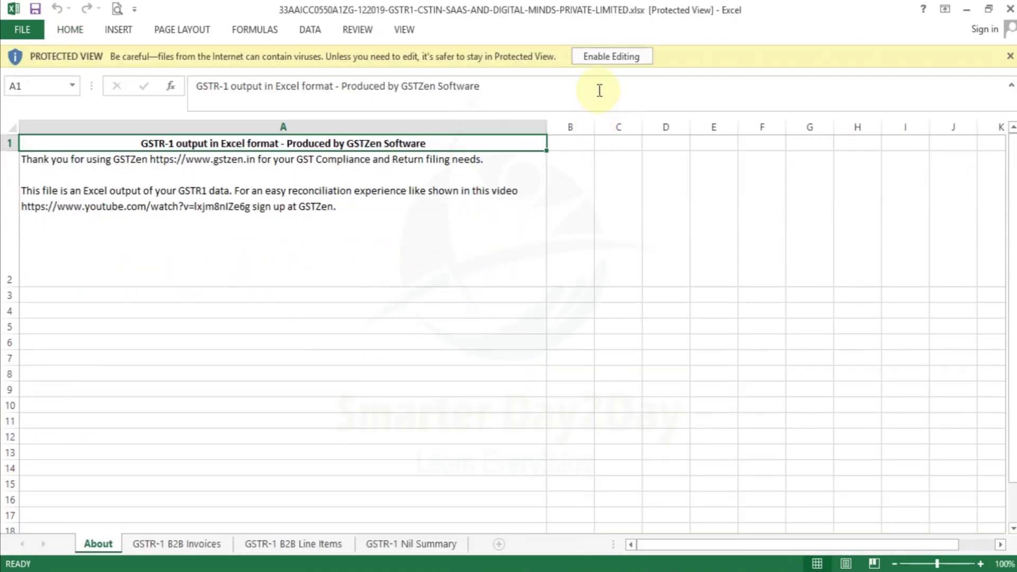
Step: Enable editing and show the GSTR-1 B2B Invoices sheet with its Dec-19 invoices
{"action": "left_click", "coordinate": [603, 57]}
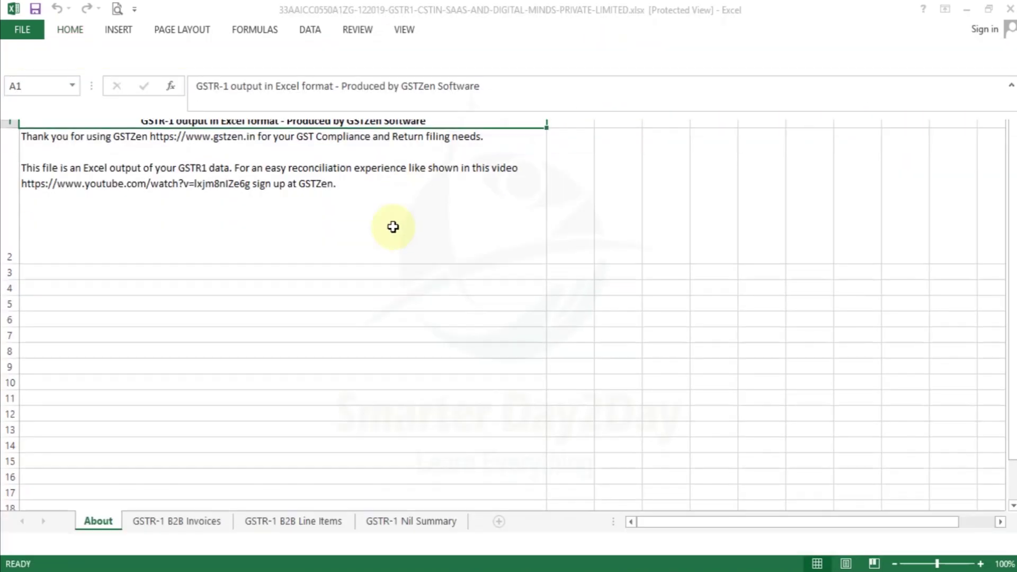
{"action": "left_click", "coordinate": [164, 543]}
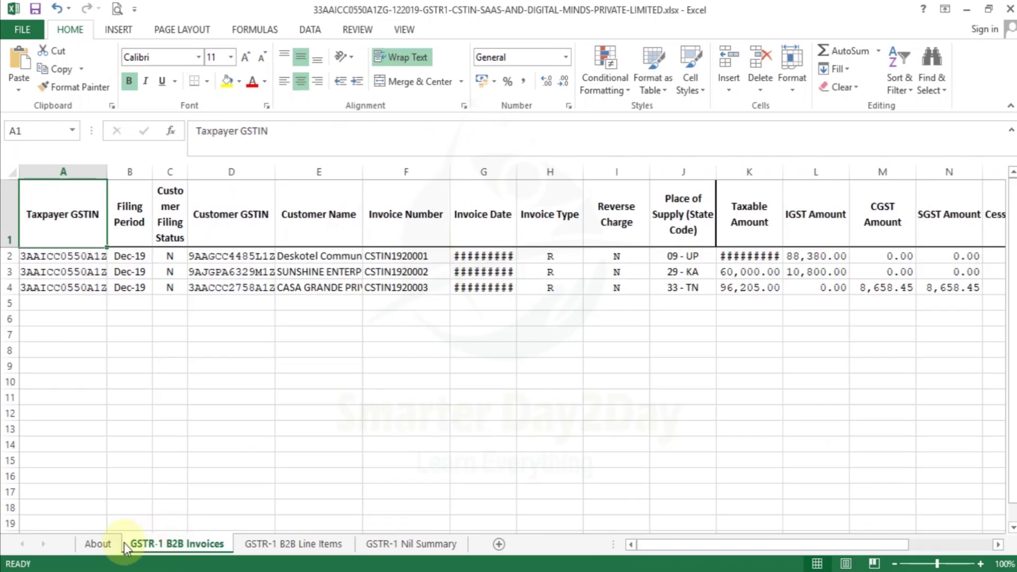
{"action": "left_click", "coordinate": [287, 316]}
{"action": "key", "text": "Up"}
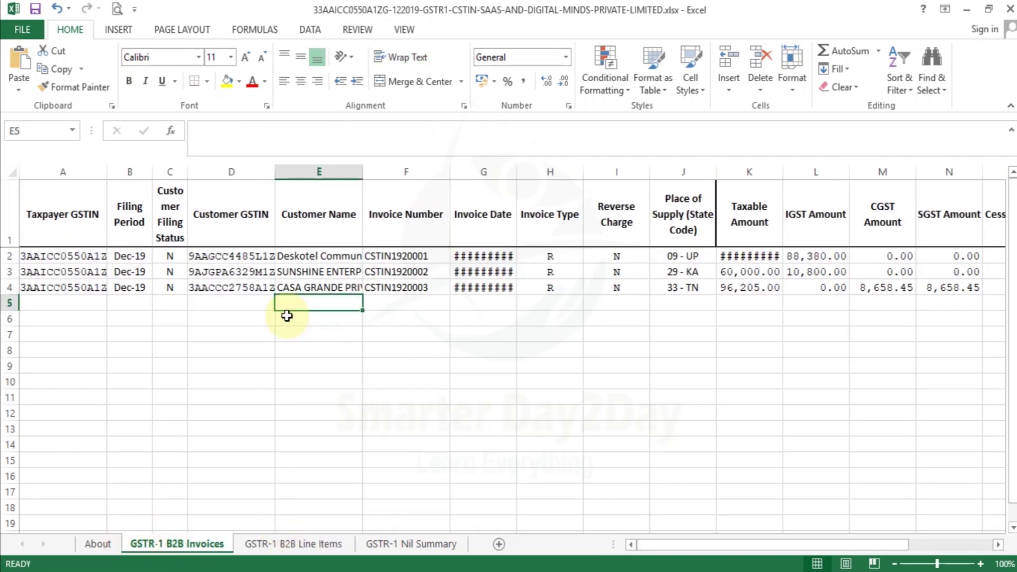
{"action": "key", "text": "Up"}
{"action": "key", "text": "Up"}
{"action": "key", "text": "Up"}
{"action": "key", "text": "Down"}
{"action": "key", "text": "Down"}
{"action": "key", "text": "Up"}
{"action": "key", "text": "Down"}
{"action": "key", "text": "Right"}
{"action": "key", "text": "Right"}
{"action": "key", "text": "Right"}
{"action": "key", "text": "Right"}
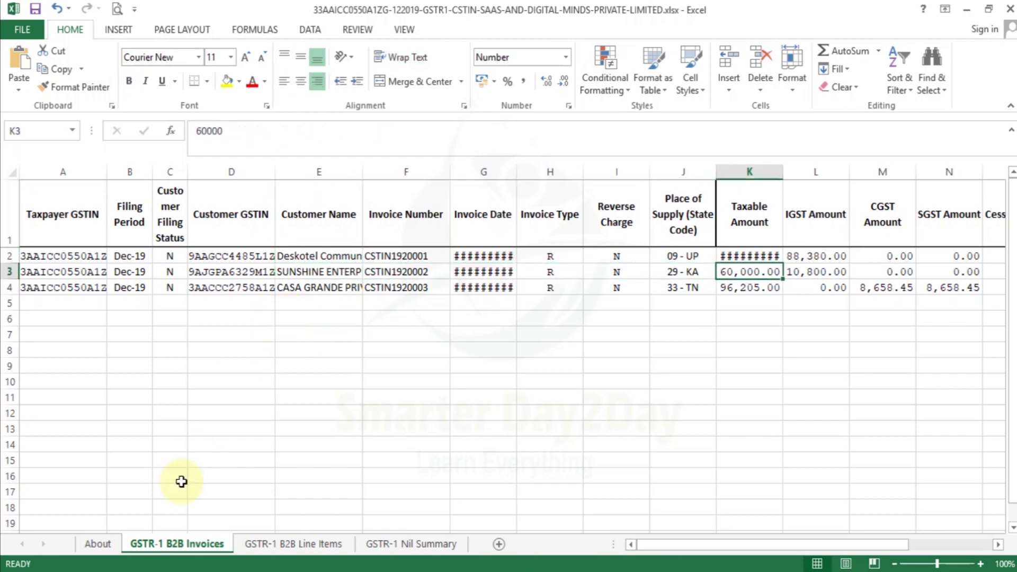
{"action": "left_click", "coordinate": [312, 544]}
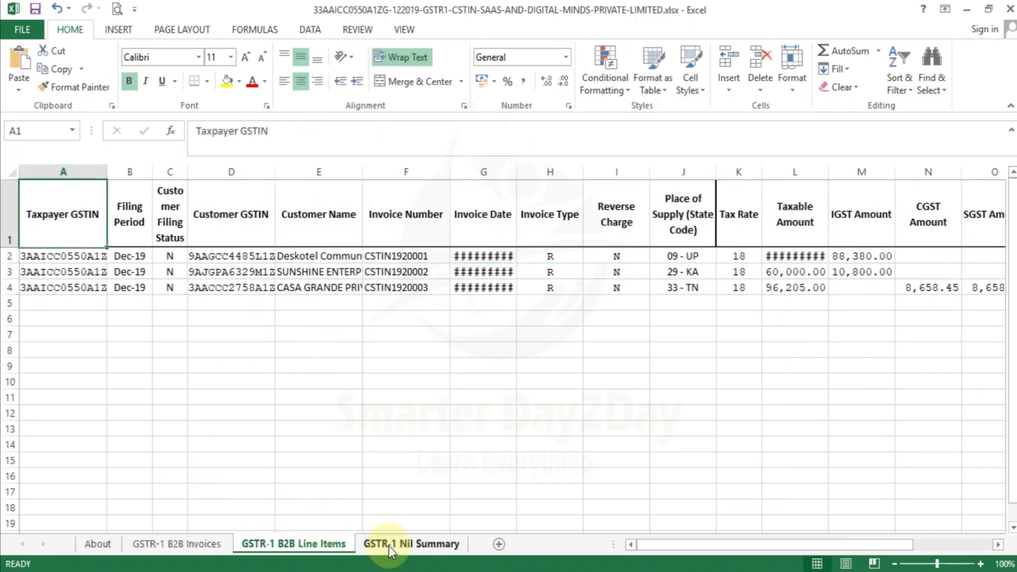
{"action": "left_click", "coordinate": [388, 546]}
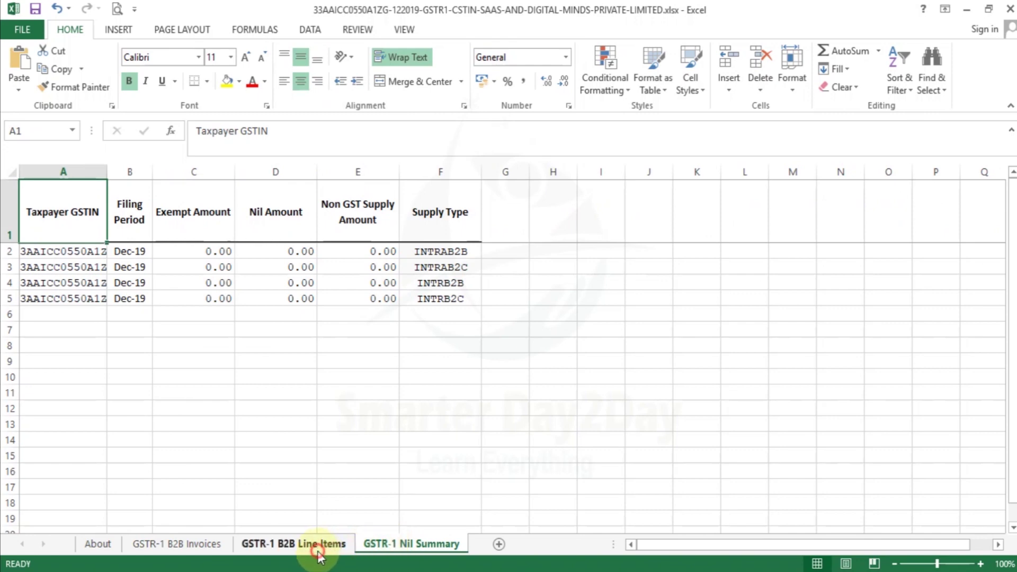
{"action": "left_click", "coordinate": [320, 545]}
{"action": "left_click", "coordinate": [211, 546]}
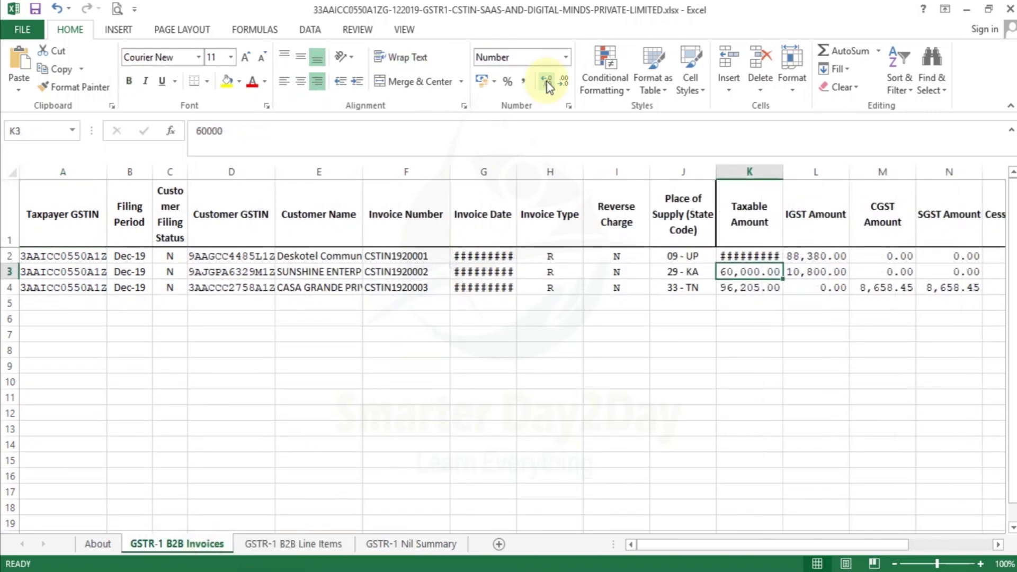
Step: Autofit columns G, K, D, E, P and Q so dates, amounts, GSTINs, names and totals show fully
{"action": "double_click", "coordinate": [517, 170]}
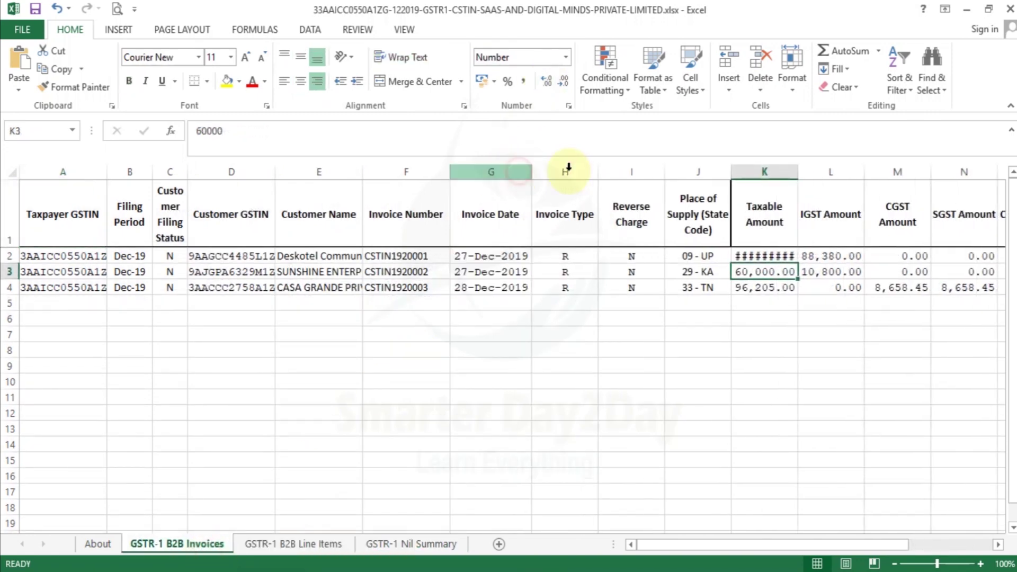
{"action": "double_click", "coordinate": [798, 172]}
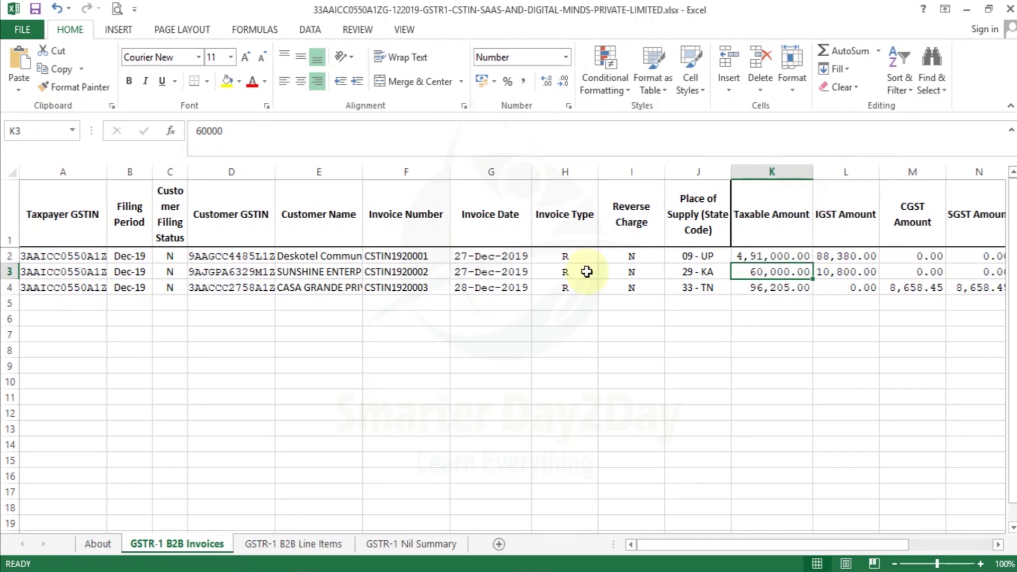
{"action": "key", "text": "Left"}
{"action": "key", "text": "Left"}
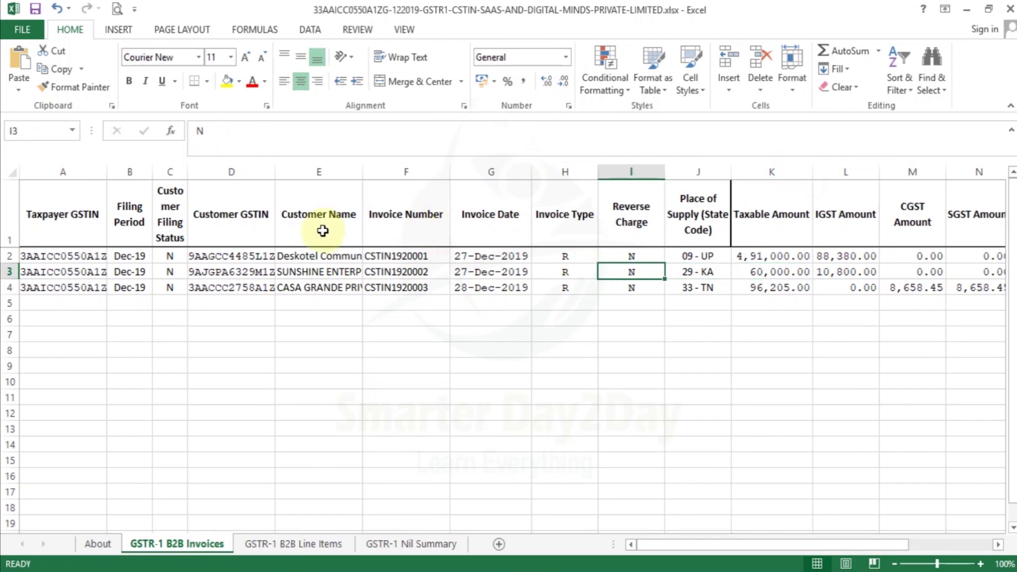
{"action": "double_click", "coordinate": [274, 172]}
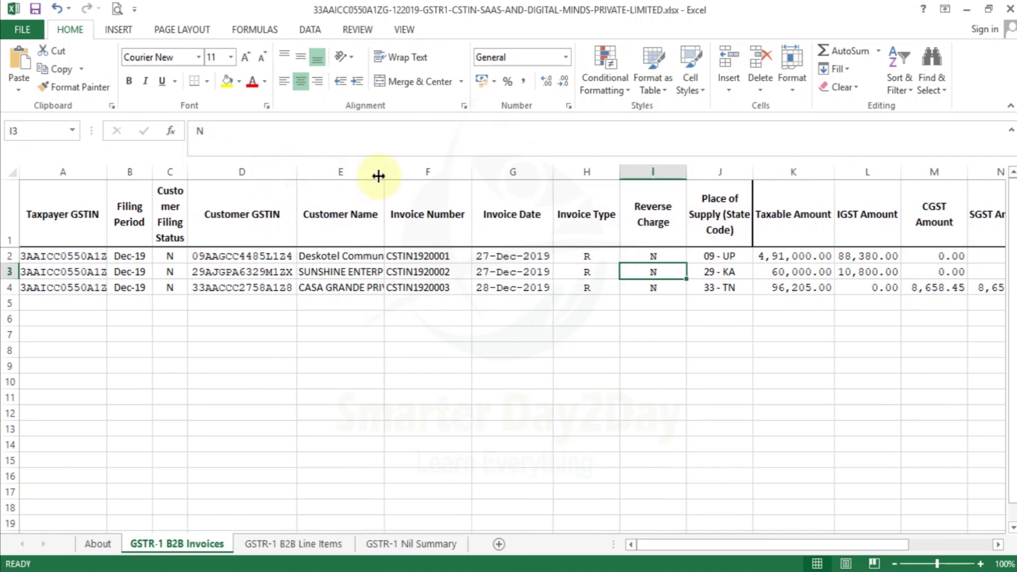
{"action": "double_click", "coordinate": [386, 171]}
{"action": "key", "text": "Right"}
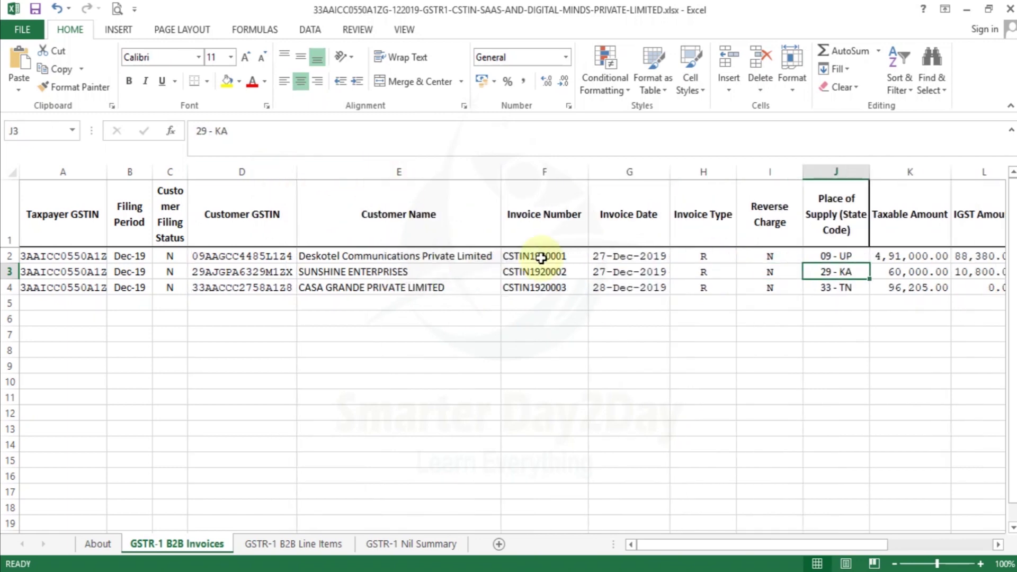
{"action": "key", "text": "Right"}
{"action": "key", "text": "Right"}
{"action": "key", "text": "Right"}
{"action": "key", "text": "Right"}
{"action": "key", "text": "Right"}
{"action": "key", "text": "Right"}
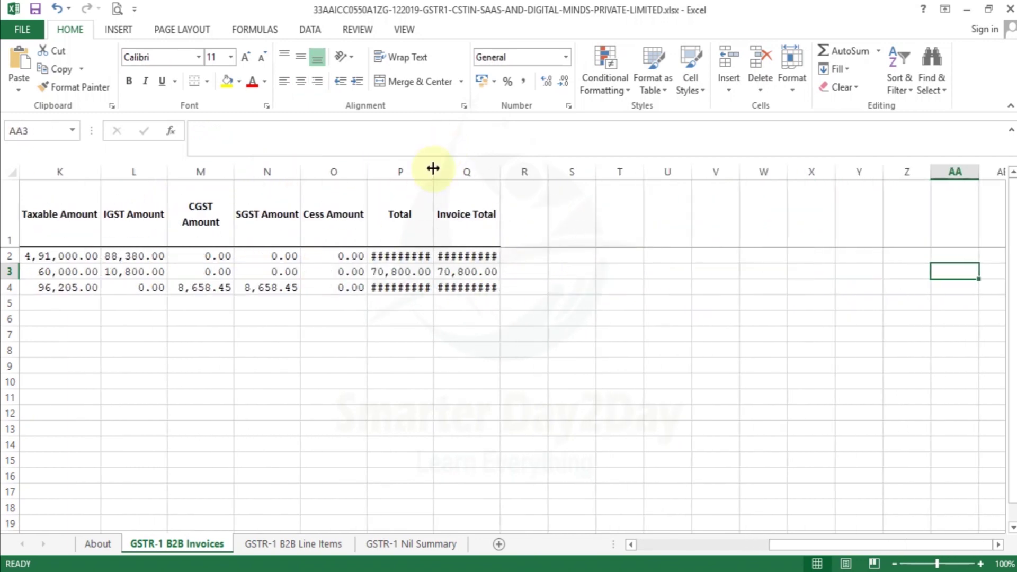
{"action": "double_click", "coordinate": [433, 172]}
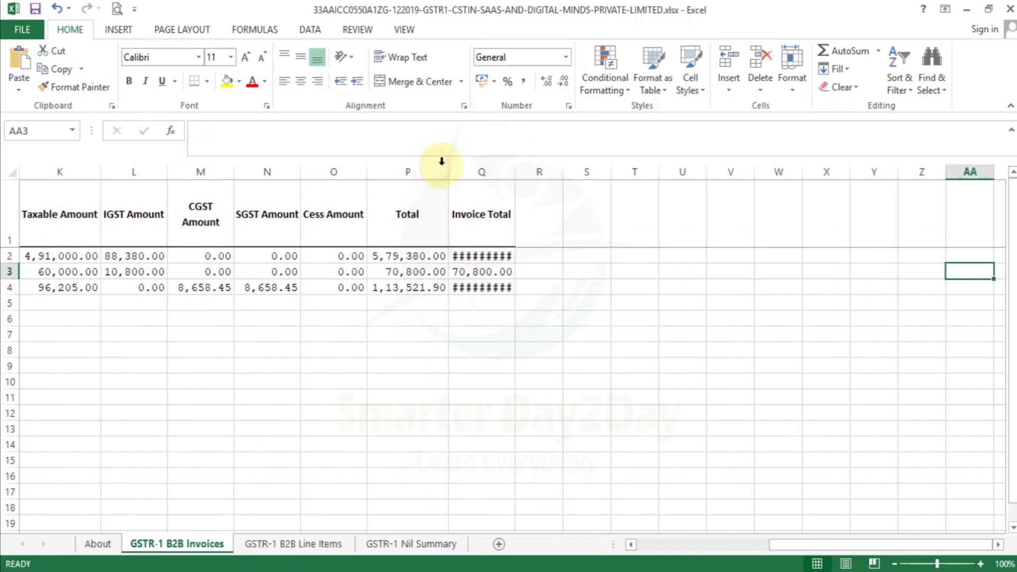
{"action": "double_click", "coordinate": [519, 172]}
{"action": "key", "text": "Left"}
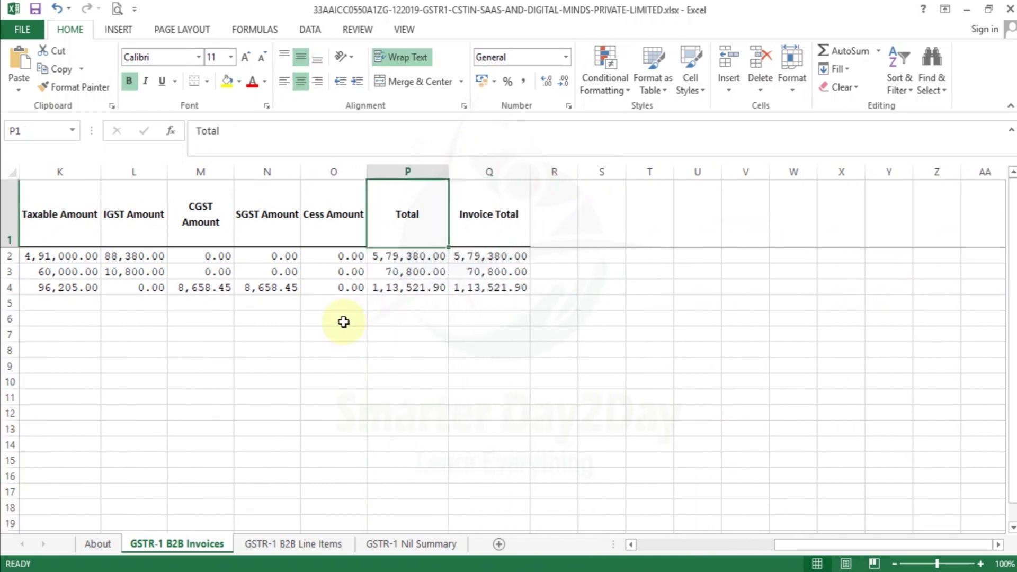
{"action": "key", "text": "Down"}
{"action": "key", "text": "Left"}
{"action": "key", "text": "Left"}
{"action": "key", "text": "Left"}
{"action": "key", "text": "Left"}
{"action": "key", "text": "Left"}
{"action": "key", "text": "Left"}
{"action": "key", "text": "Left"}
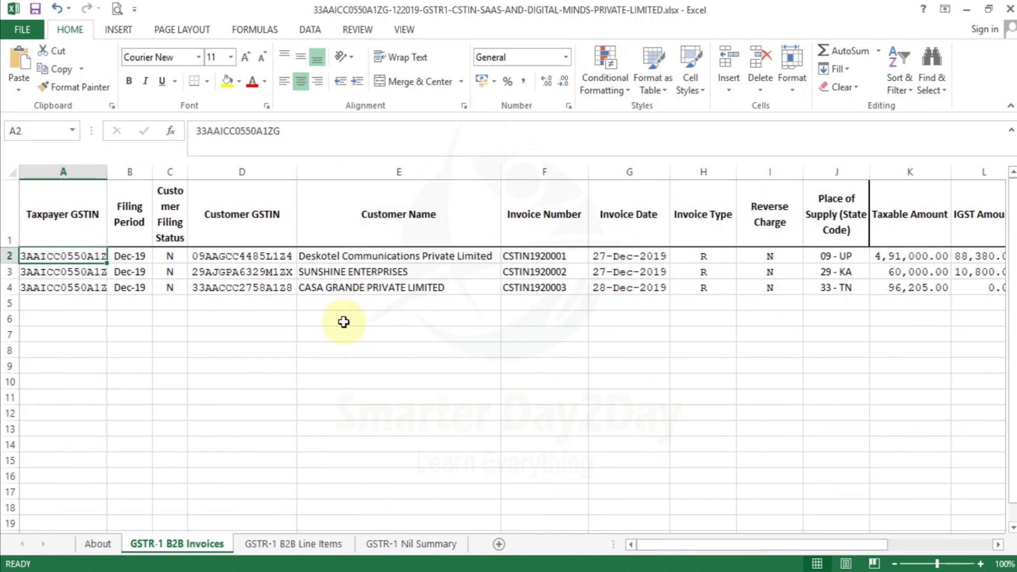